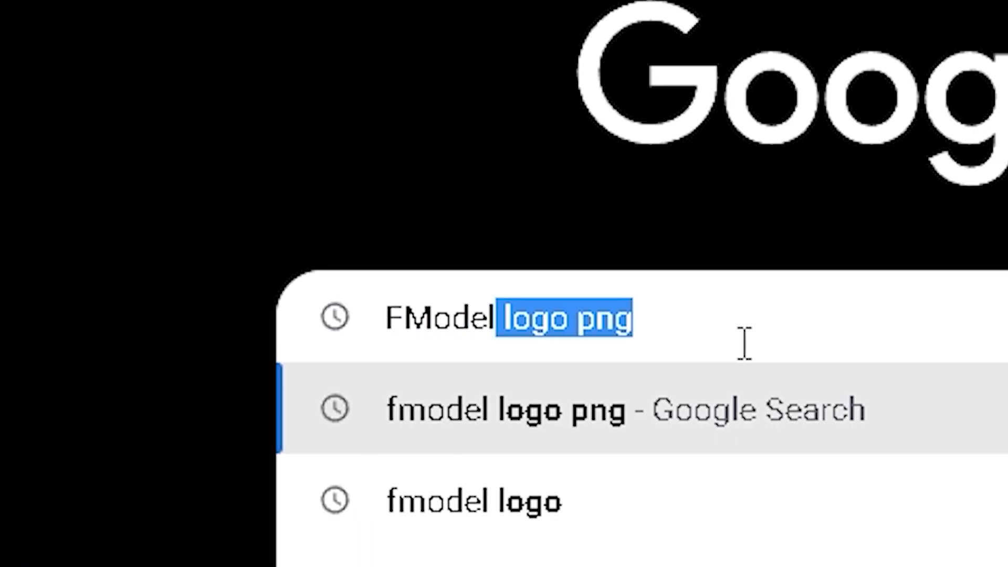
Search the web for FModel and open the official fmodel.app site
key(Return)
click(121, 263)
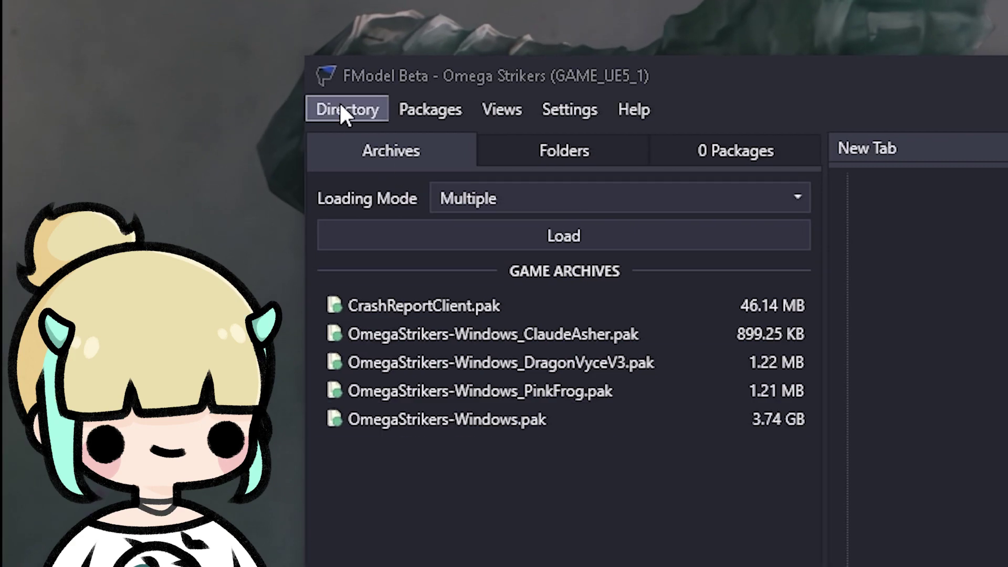
Open FModel's Directory Selector and select the existing Prometheus game path text
click(341, 107)
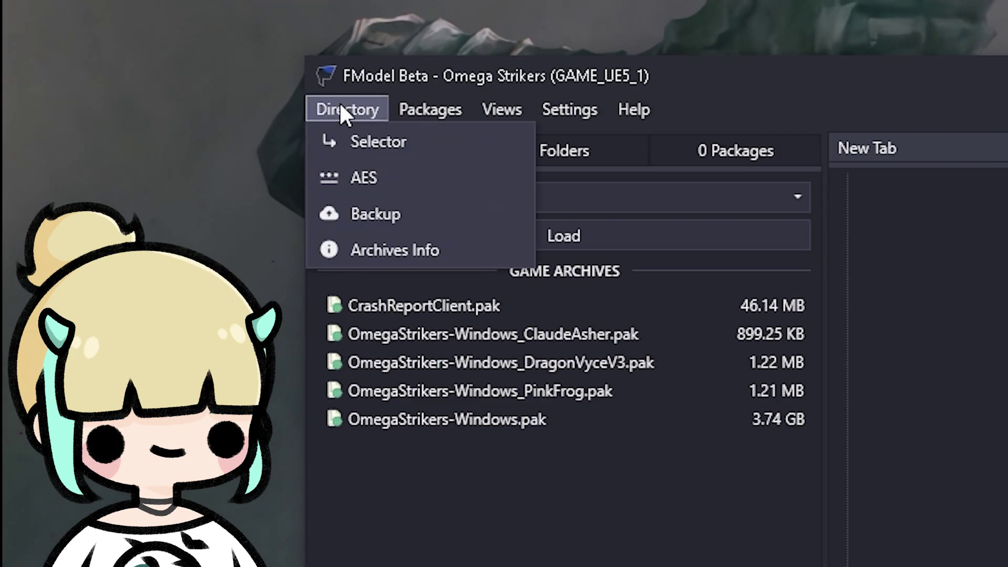
click(380, 142)
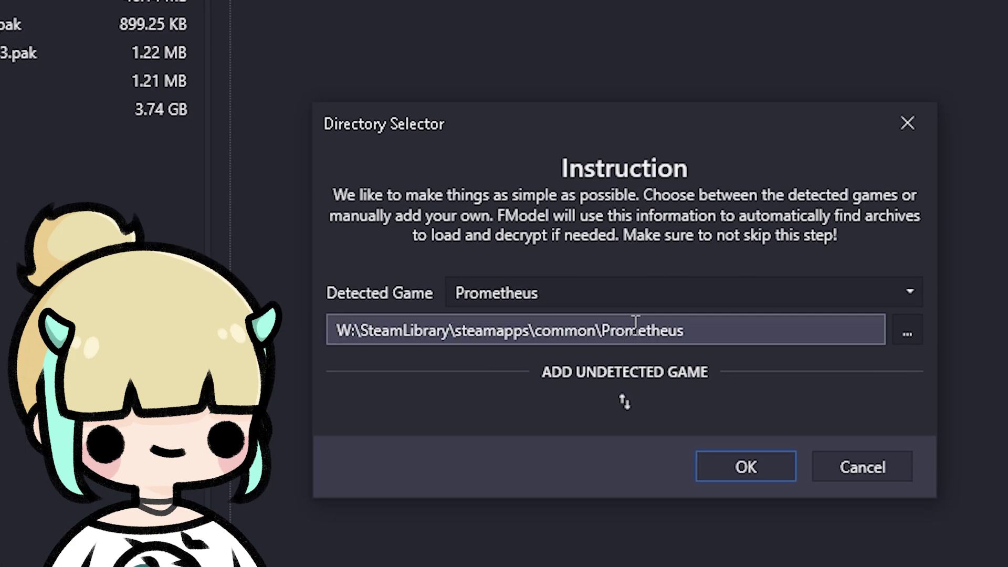
triple_click(635, 326)
key(ctrl+c)
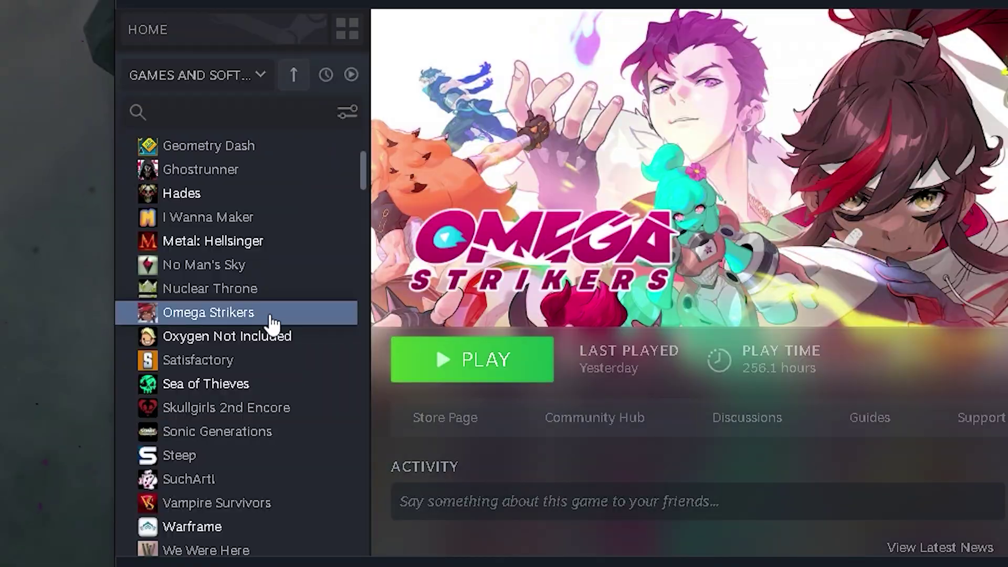
Find the Omega Strikers install folder via Steam and paste W:\SteamLibrary\steamapps\common\Prometheus into FModel
right_click(296, 310)
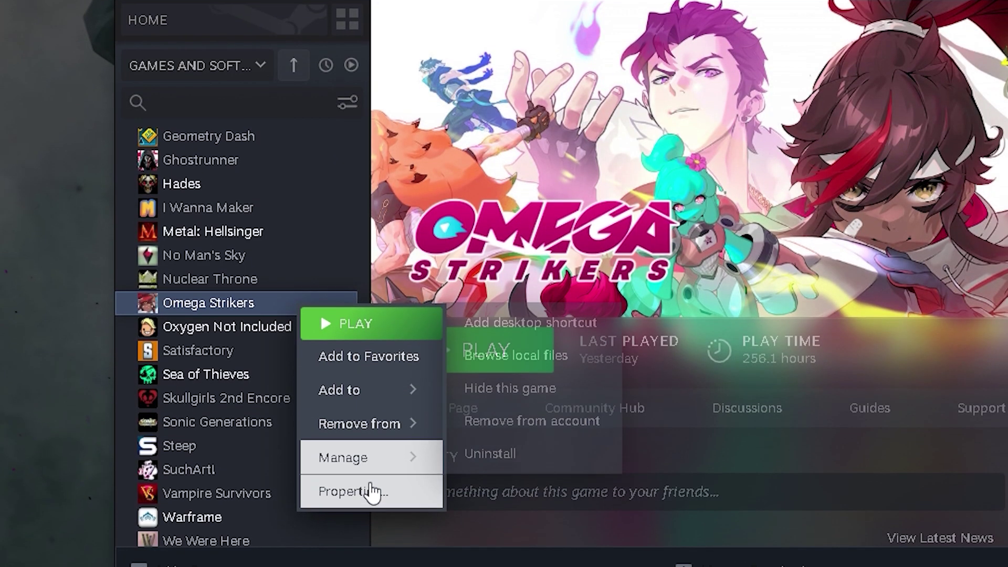
click(373, 490)
click(414, 178)
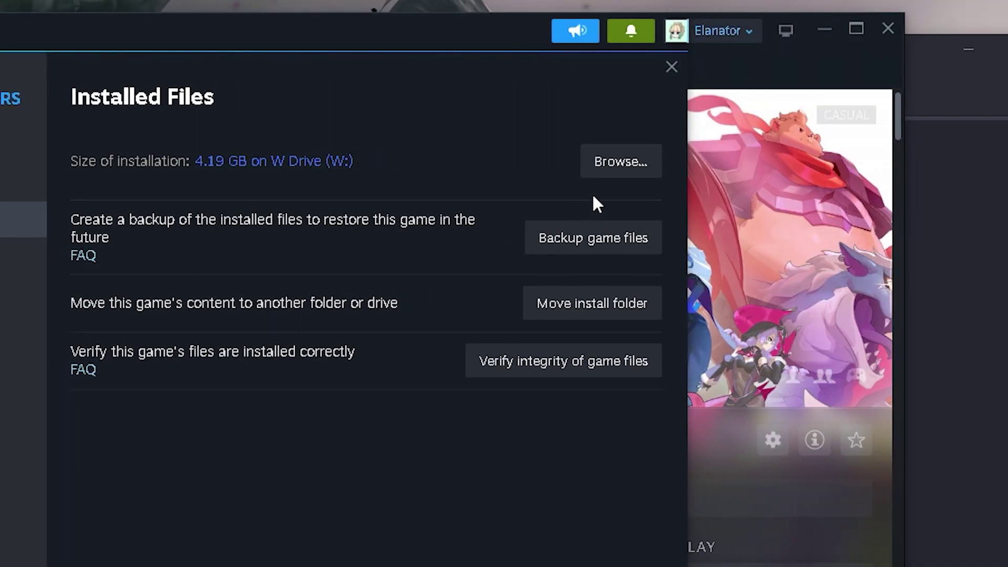
click(638, 162)
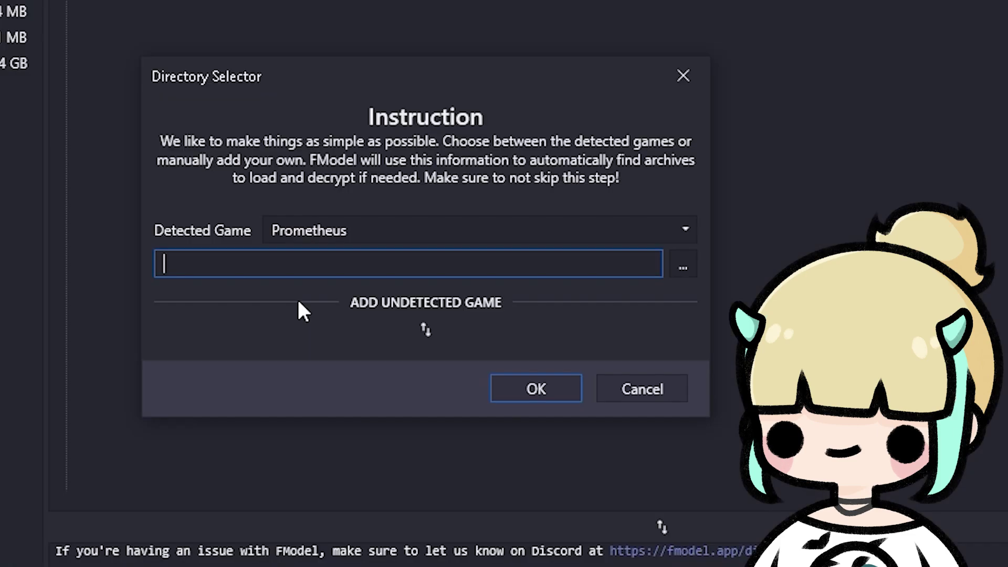
key(ctrl+v)
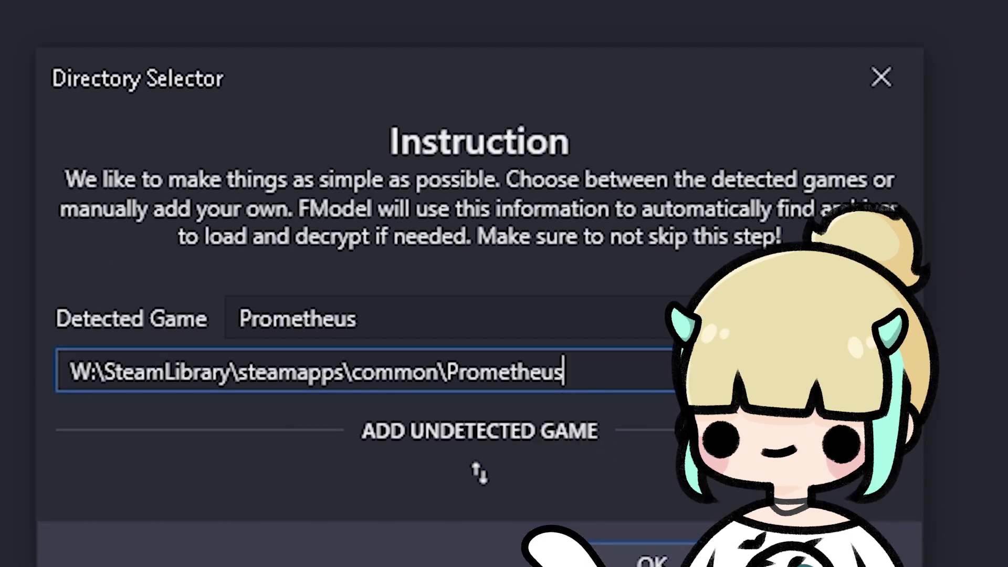
Confirm the Prometheus game directory so the Omega Strikers archives are listed
click(651, 560)
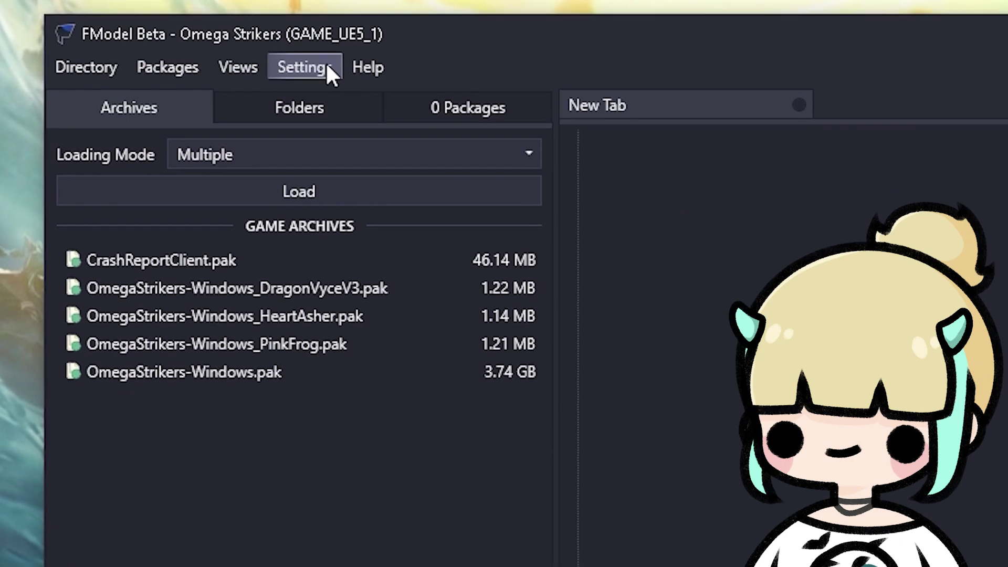
Set the Unreal Engine version to GAME_UE5_1 in FModel's Settings
click(443, 107)
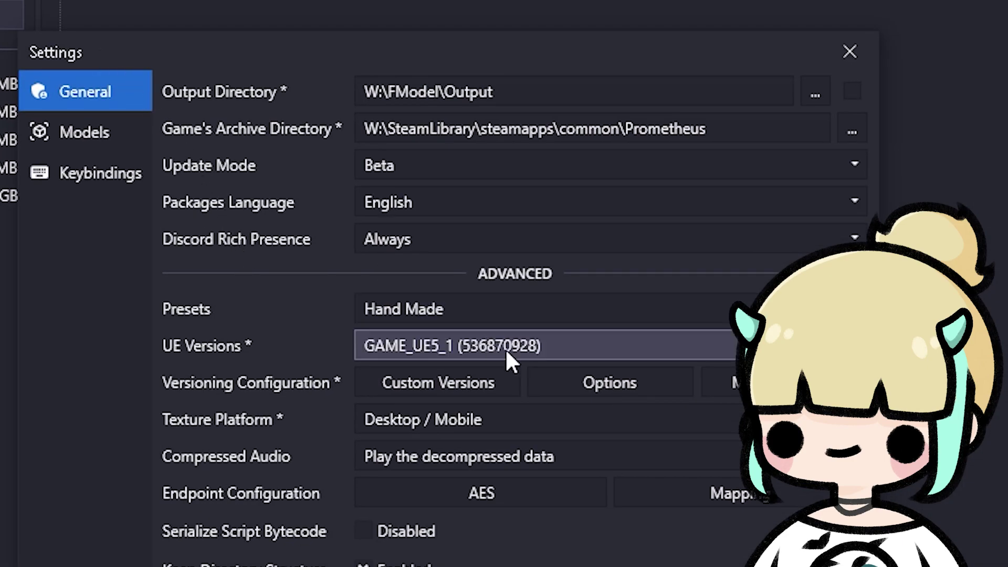
click(563, 339)
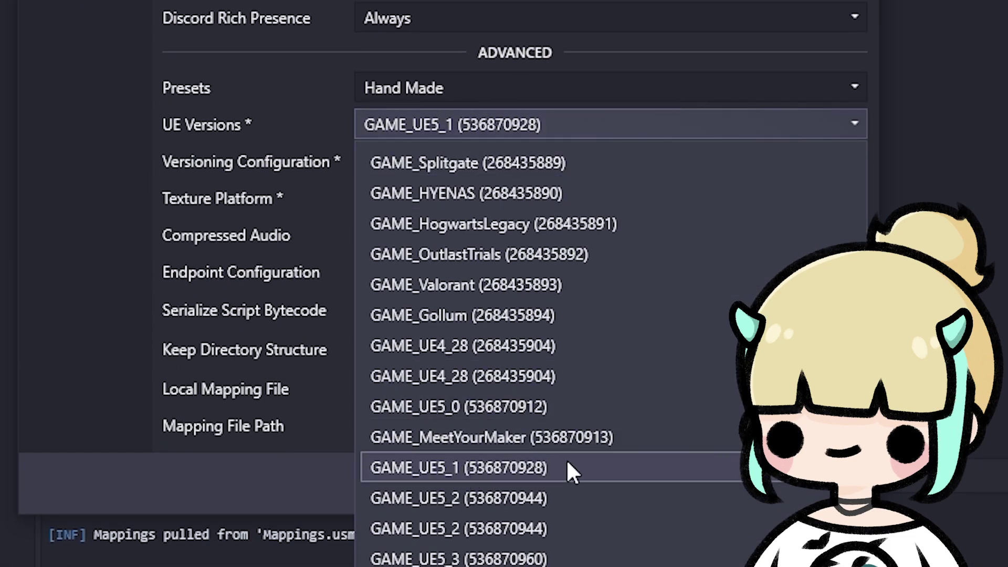
click(567, 462)
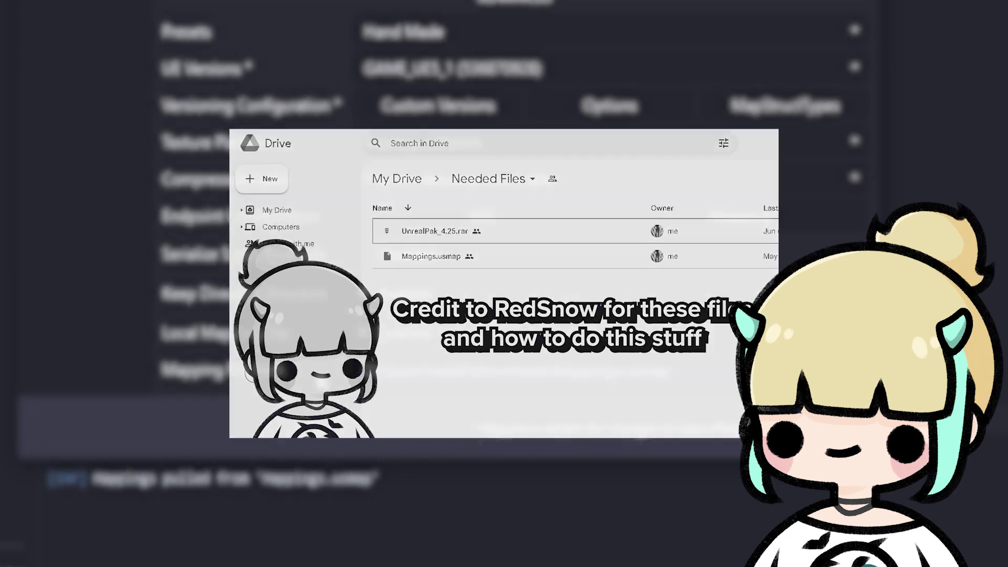
Choose Mappings.usmap as the local mapping file and apply the settings
click(849, 367)
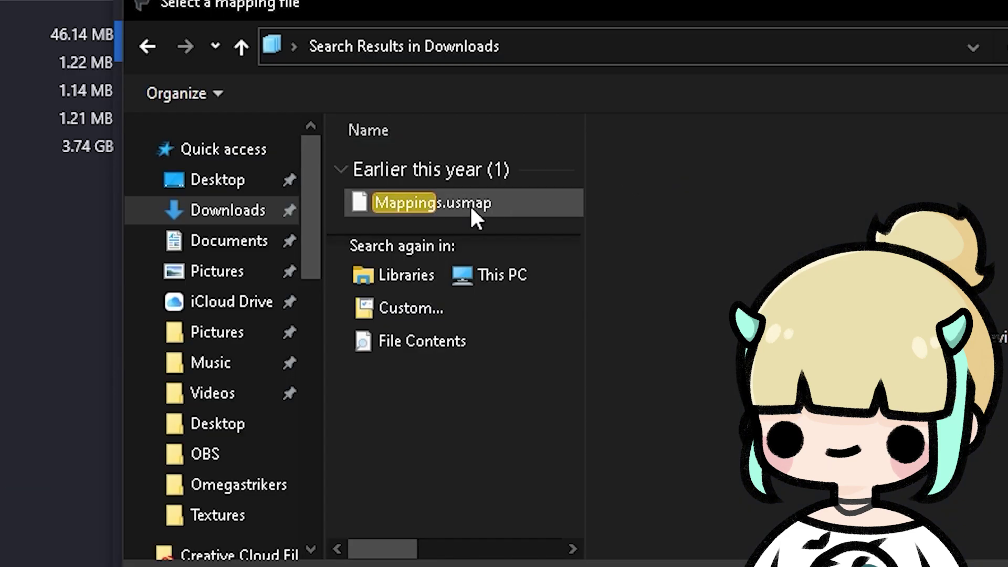
double_click(528, 203)
click(612, 454)
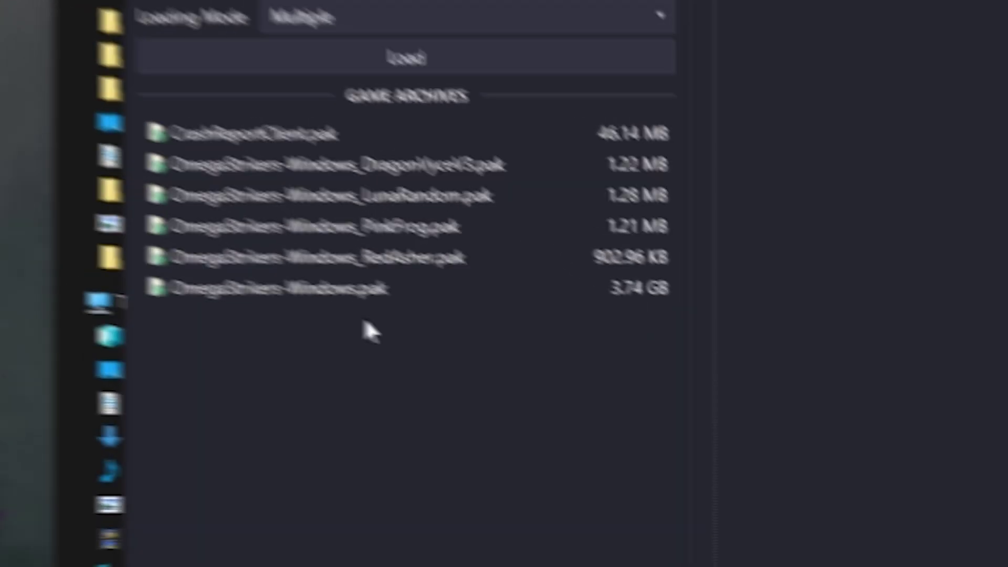
Load OmegaStrikers-Windows.pak and expand OmegaStrikers > Content > Prometheus > Characters, scrolling the character list
click(230, 192)
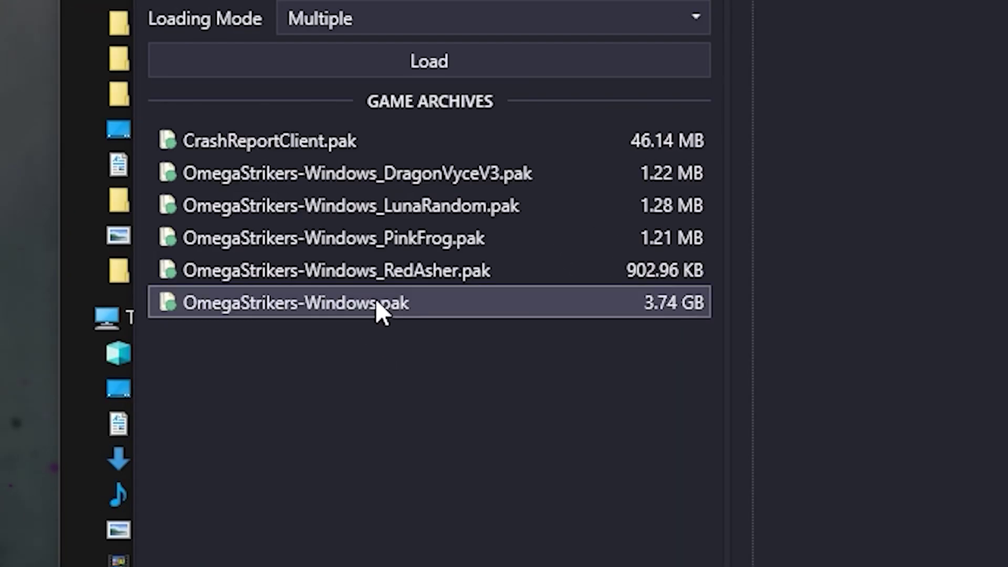
double_click(376, 298)
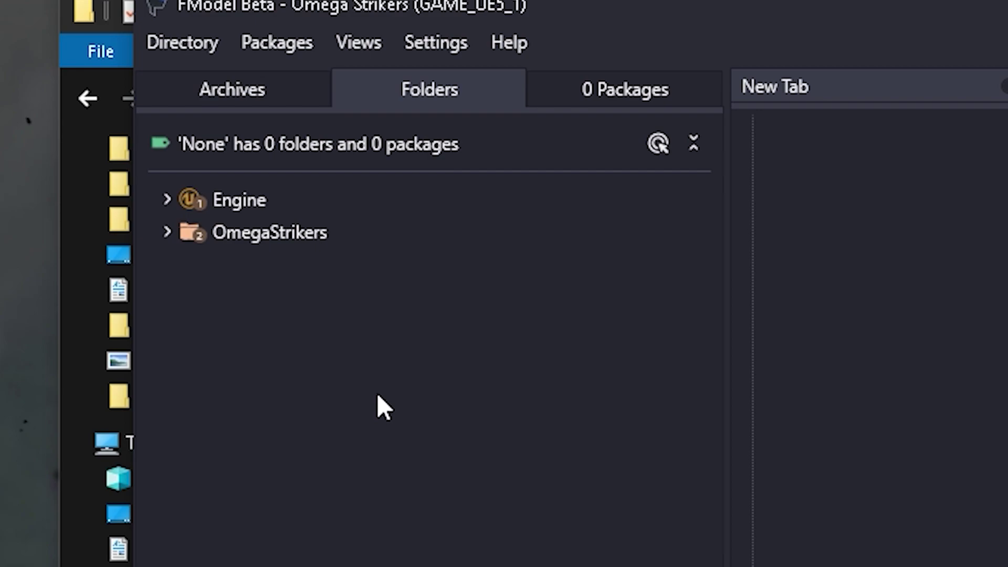
click(167, 232)
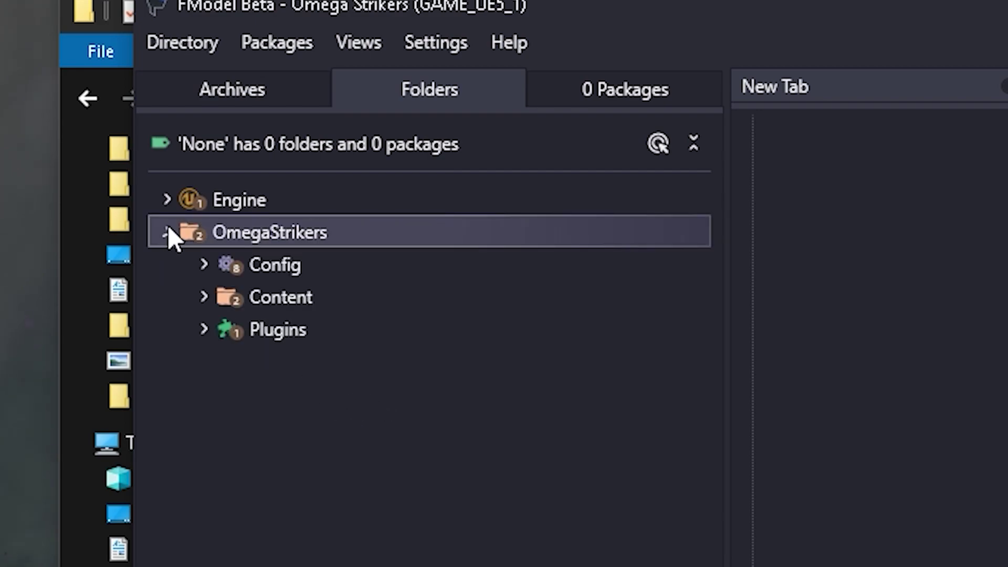
click(203, 297)
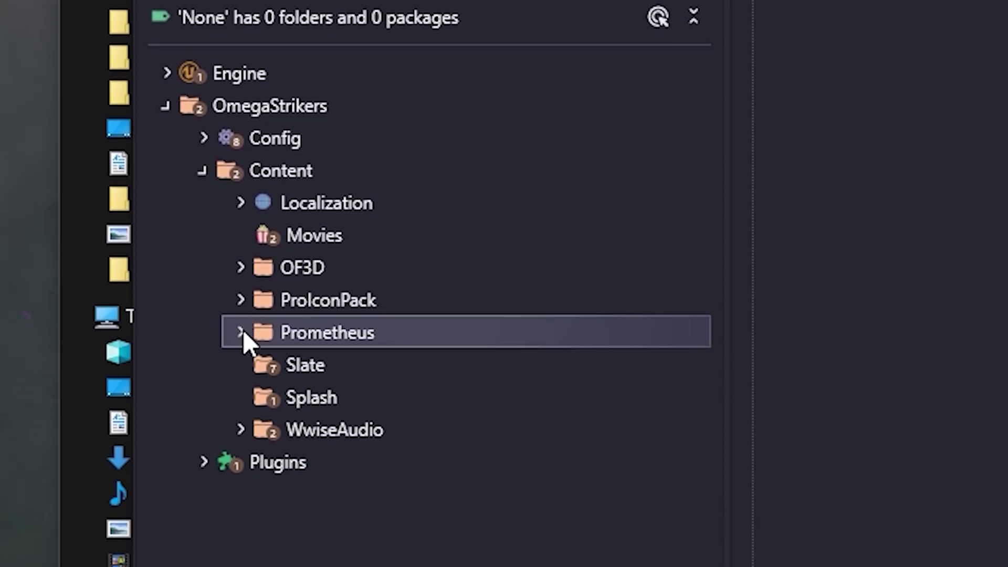
click(240, 332)
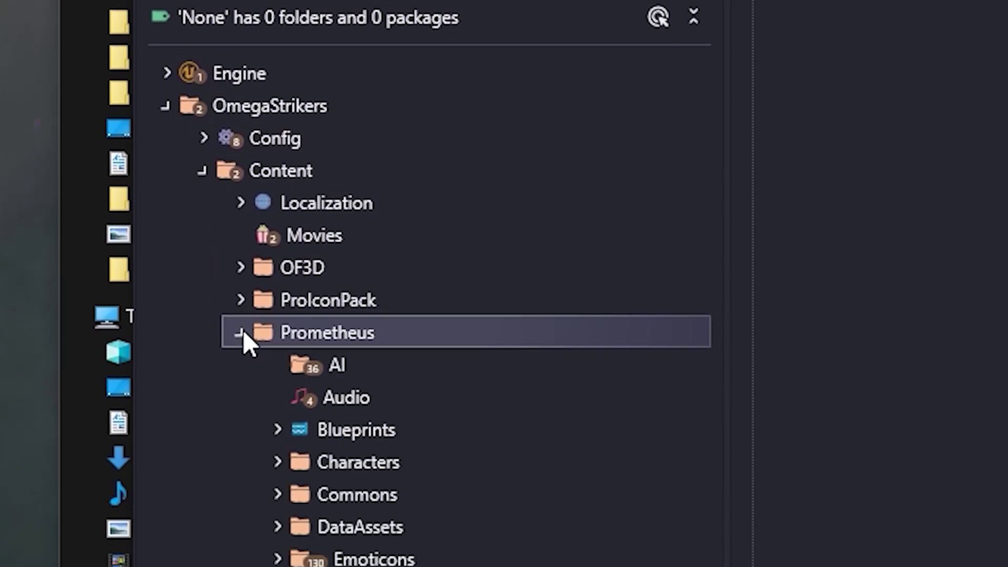
click(274, 348)
scroll(290, 411, down, 2)
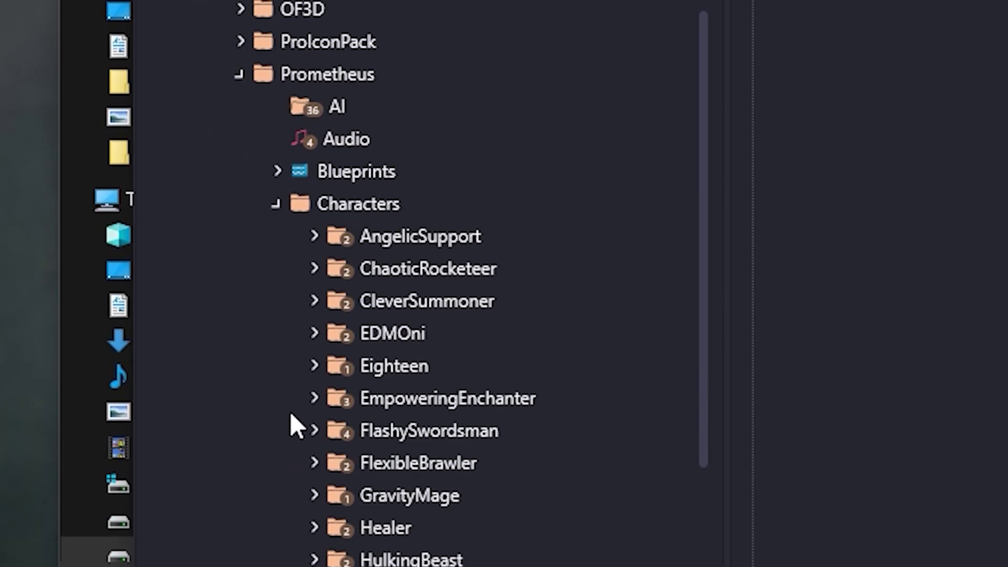
scroll(290, 411, down, 2)
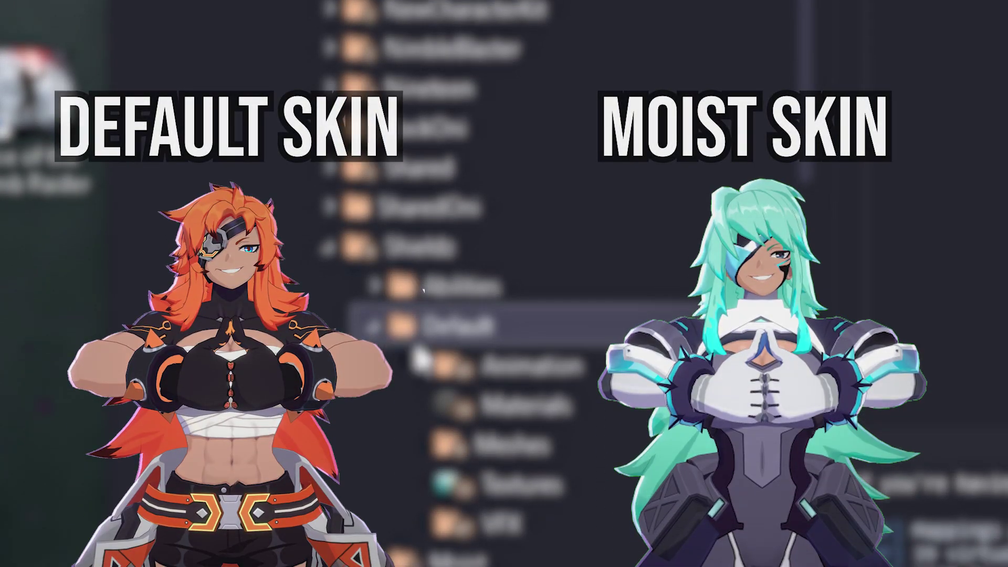
Open Shieldz's Default Textures folder to list its 13 texture packages
click(560, 501)
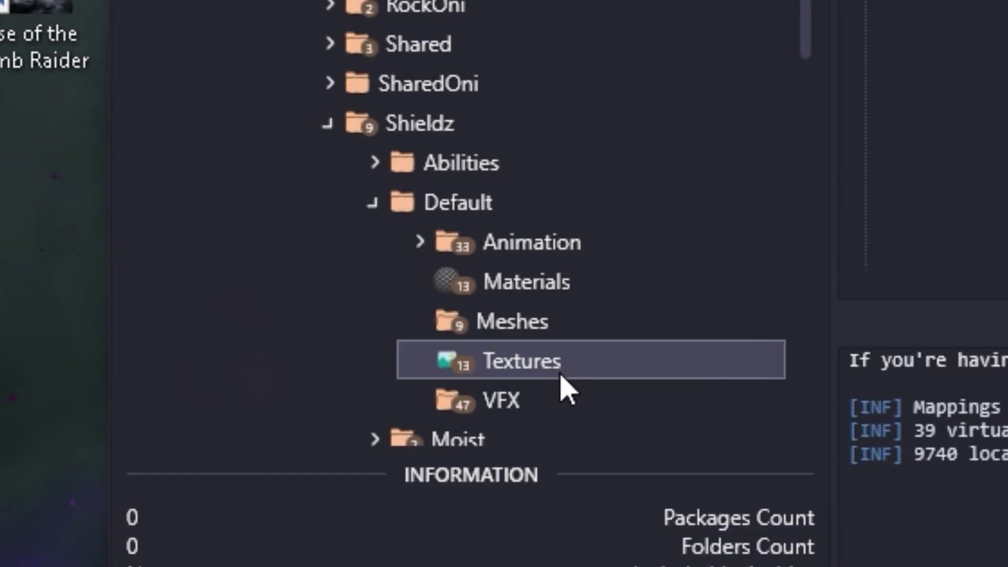
double_click(505, 372)
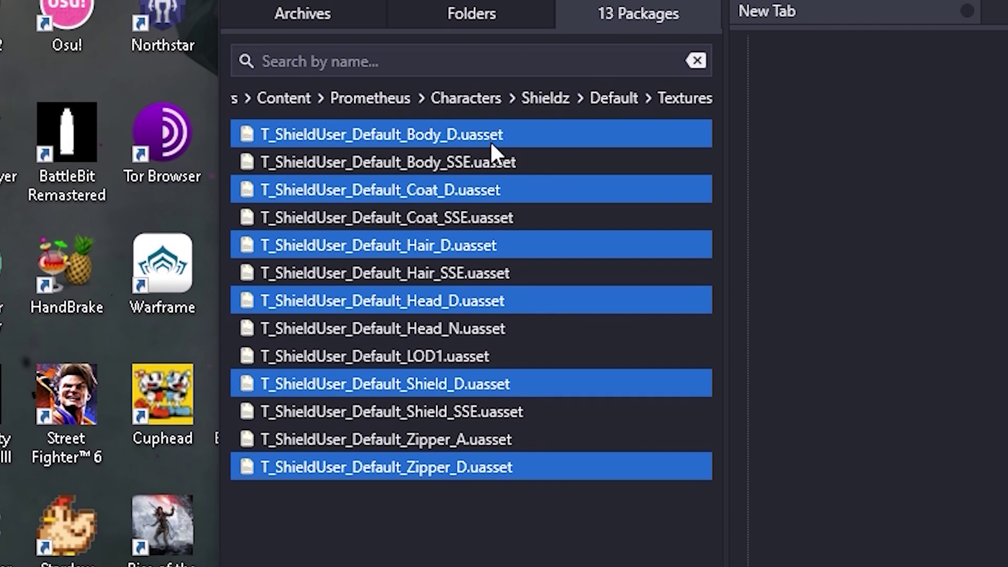
Preview the Head_D, Body_D and Hair_D textures, finishing back on Head_D
double_click(404, 287)
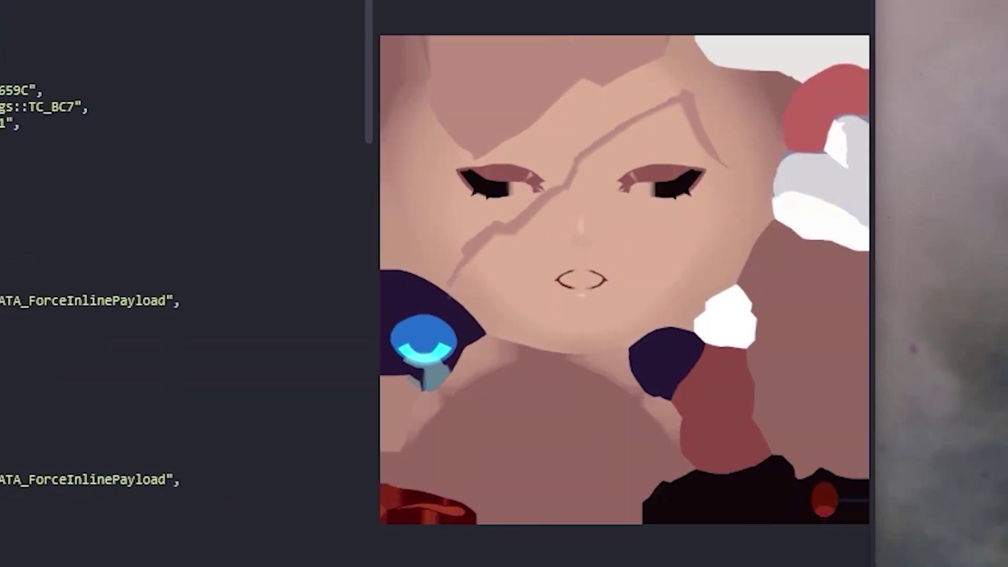
click(99, 105)
click(99, 164)
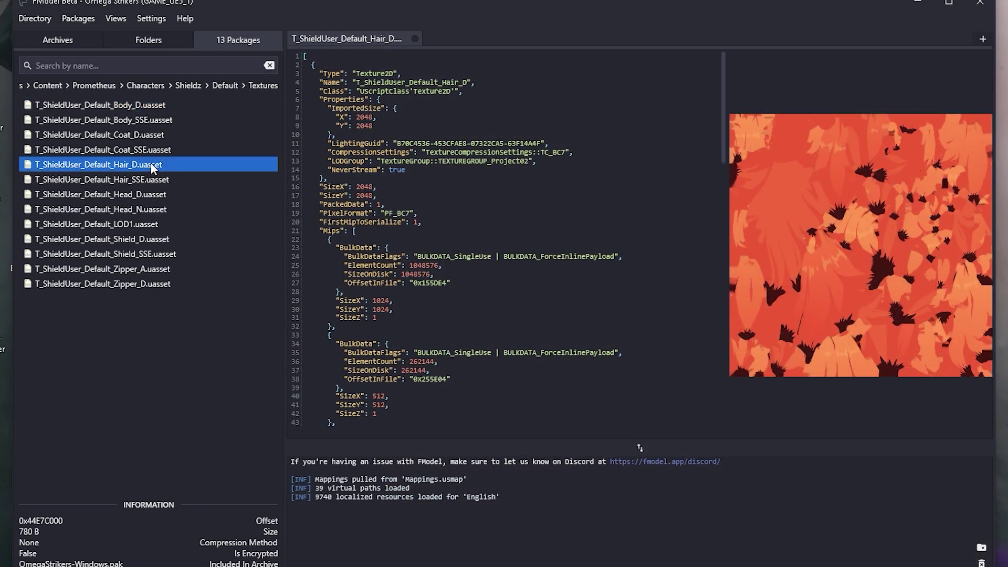
click(113, 194)
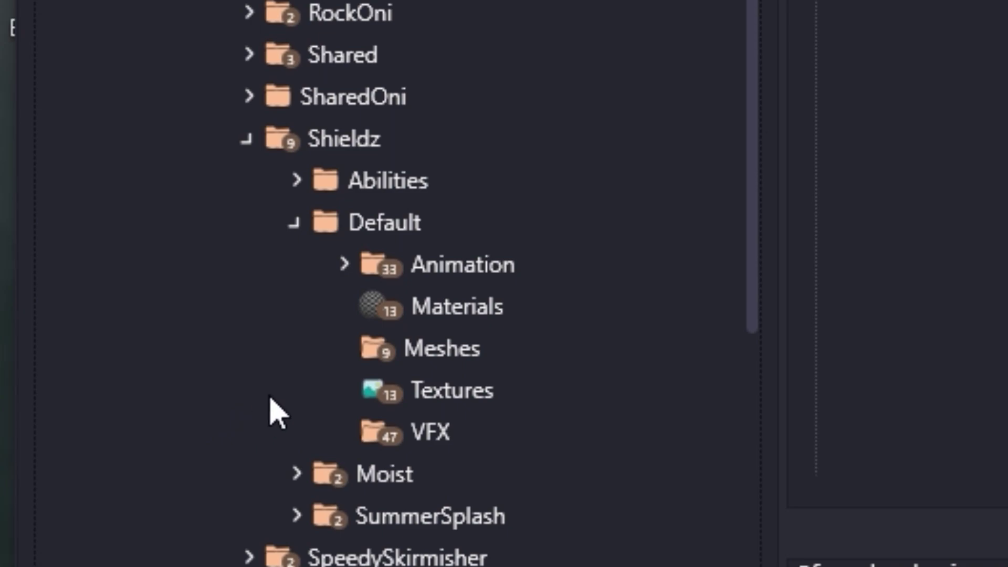
Open SK_ShieldUser_Default from the Meshes folder, orbit its 3D model, then close the viewer
click(510, 349)
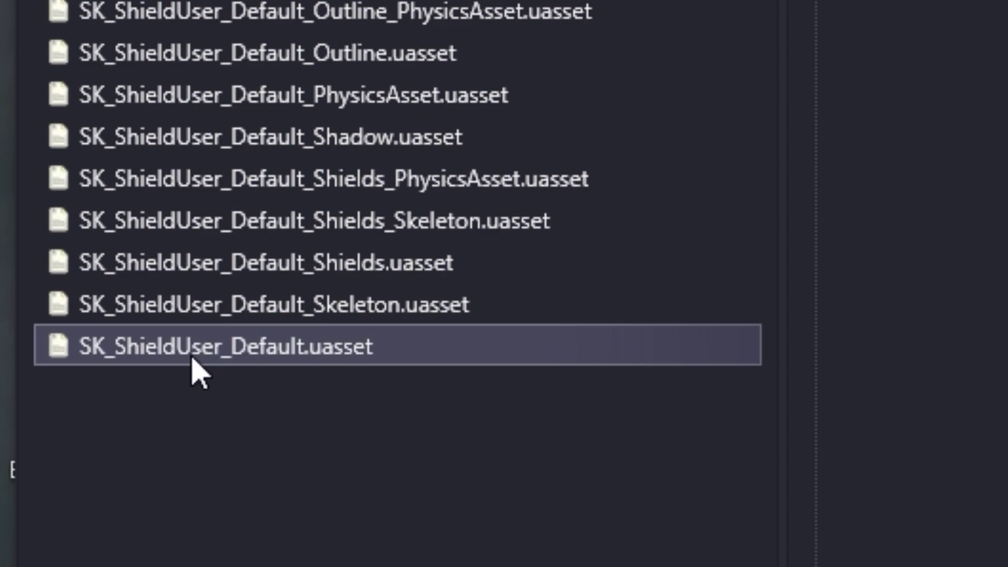
click(285, 354)
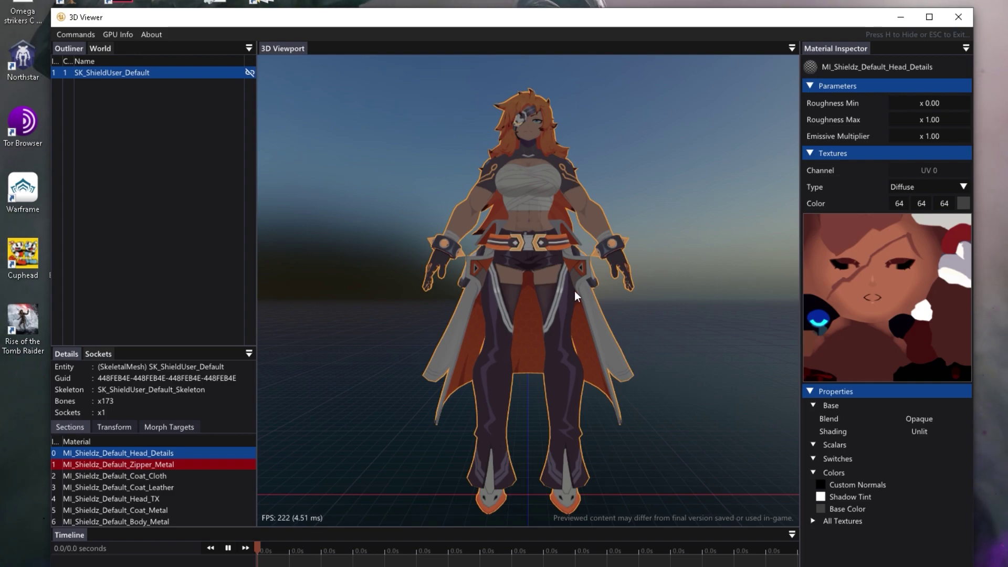
drag(517, 282, 504, 273)
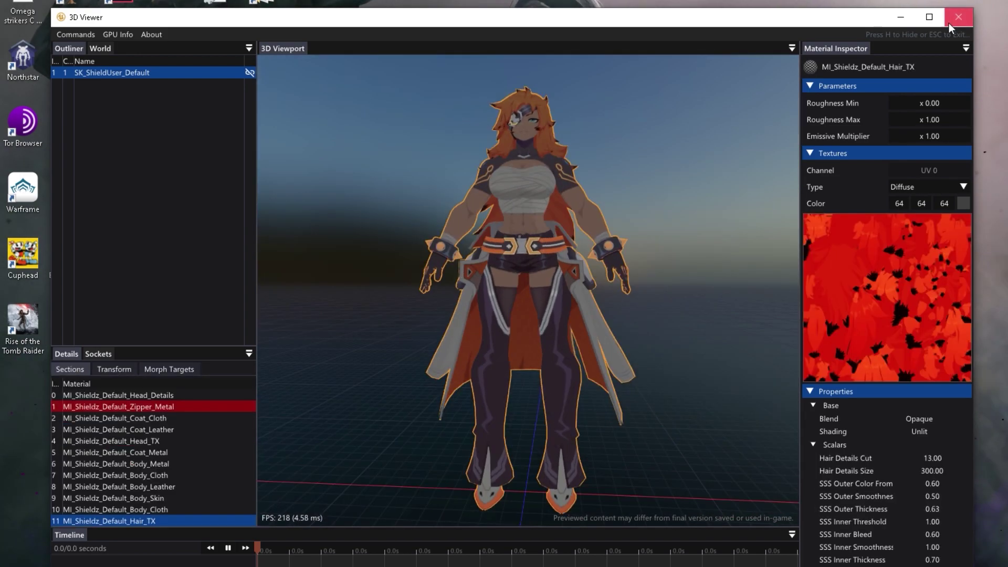
click(958, 17)
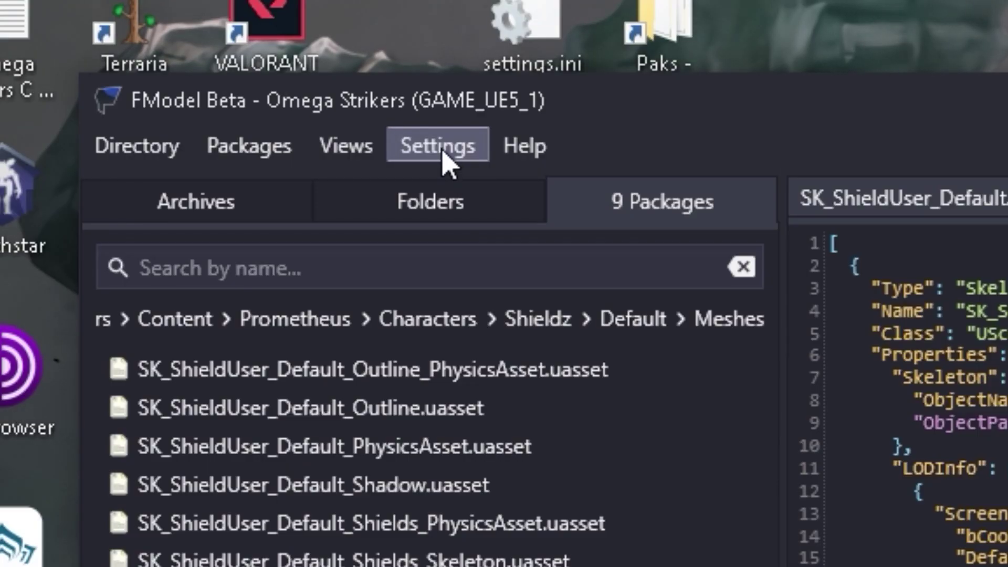
In Settings' Models section, set Mesh Format to ActorX (psk / pskx)
click(442, 153)
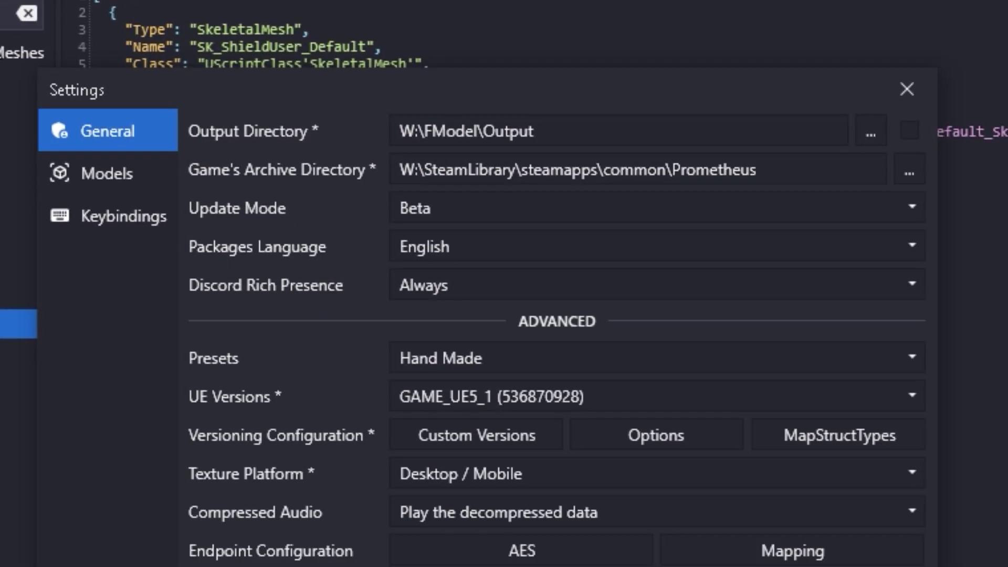
click(119, 183)
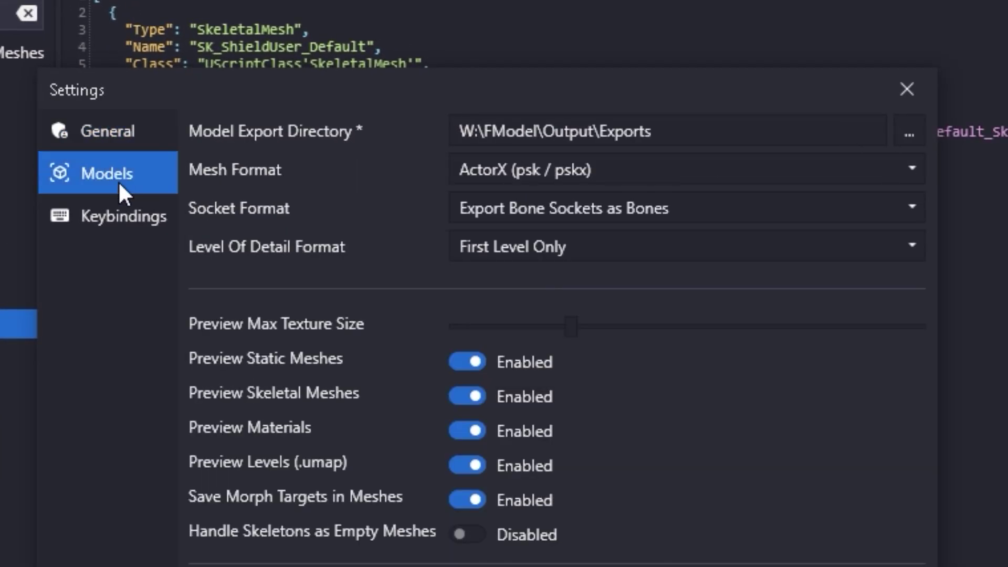
click(525, 167)
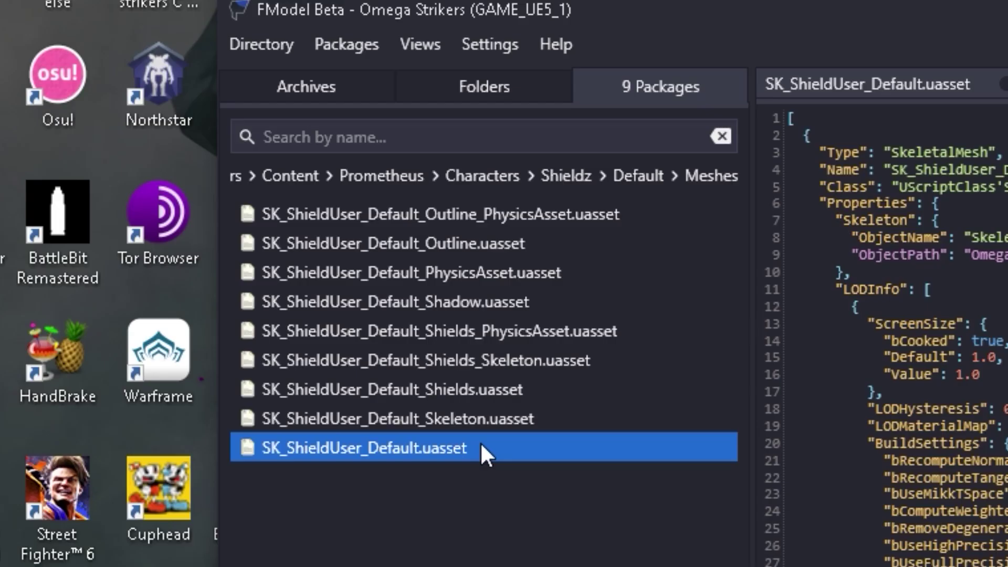
Show the actions for SK_ShieldUser_Default.uasset, including Save Model (.psk)
right_click(481, 446)
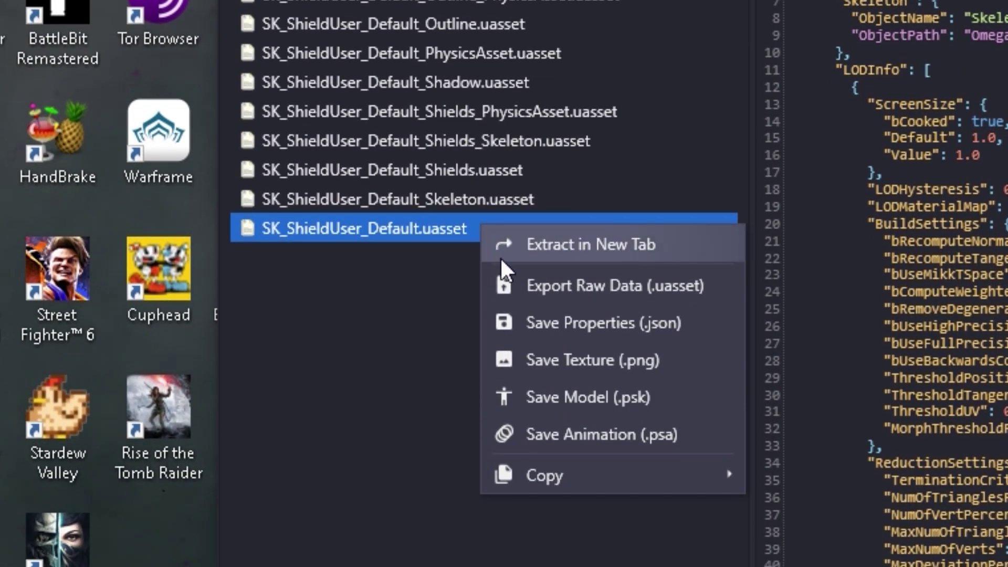